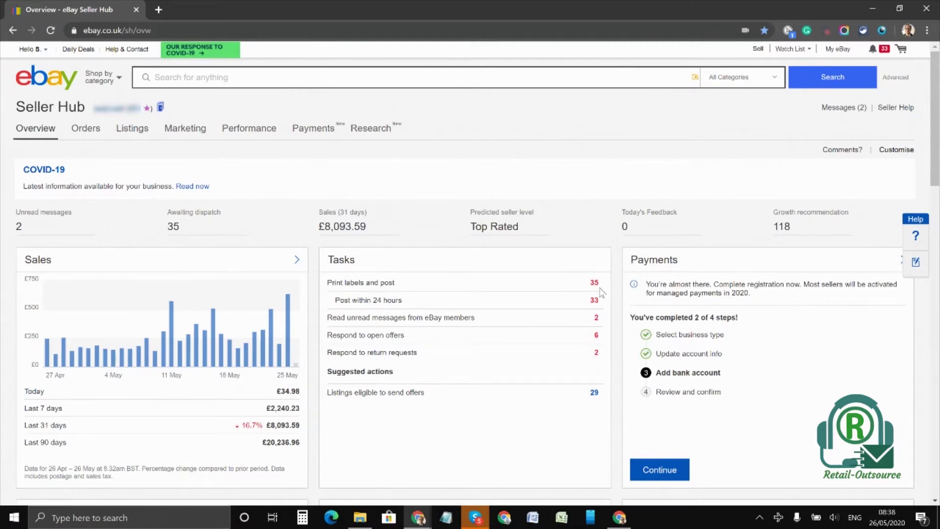
Show the orders awaiting dispatch and raise Items per page so all 35 fit on one page
left_click(365, 289)
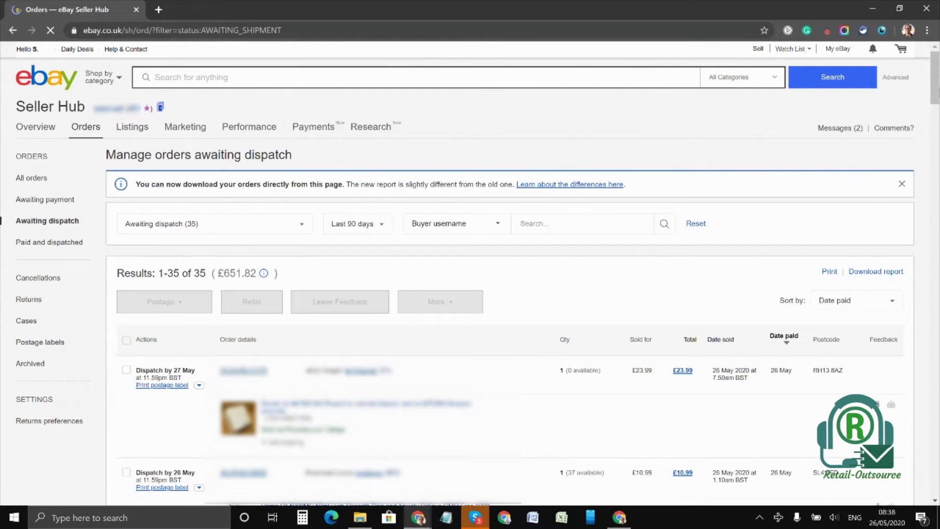
mouse_move(936, 83)
left_mouse_down()
mouse_move(927, 356)
mouse_move(932, 286)
left_mouse_up()
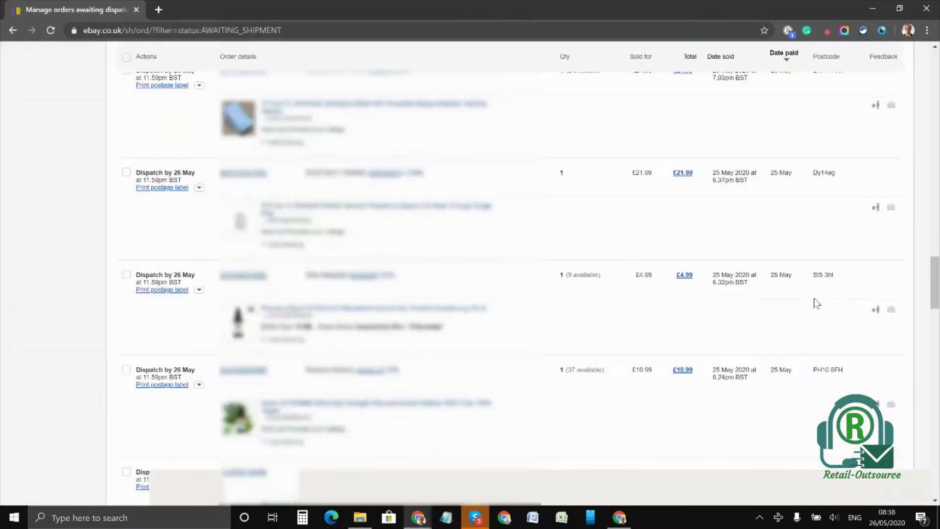
scroll(814, 298, "down", 5)
scroll(814, 294, "down", 5)
scroll(814, 293, "down", 5)
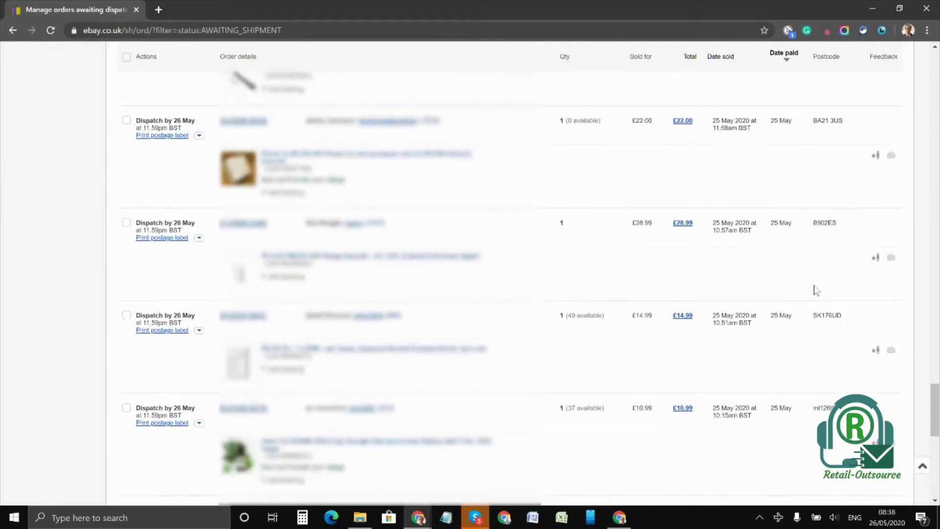
scroll(815, 291, "down", 5)
scroll(814, 291, "down", 3)
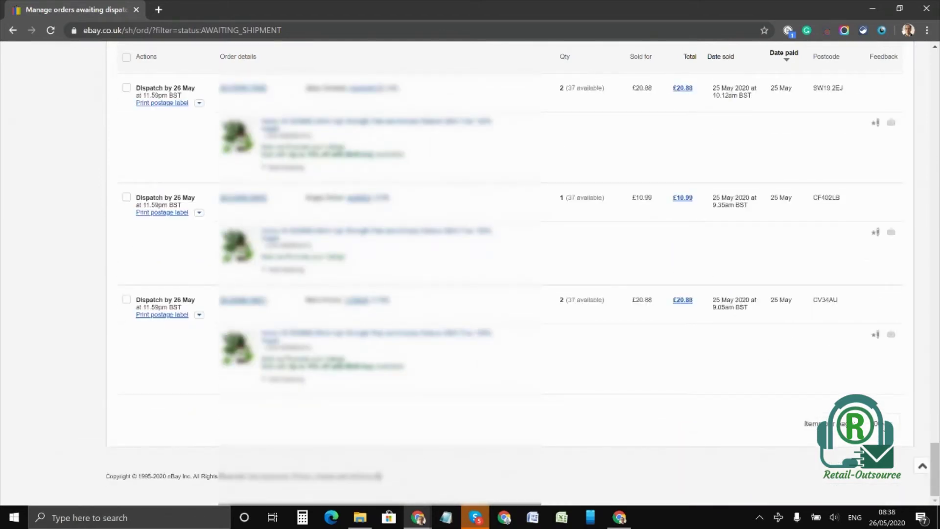
left_click(881, 424)
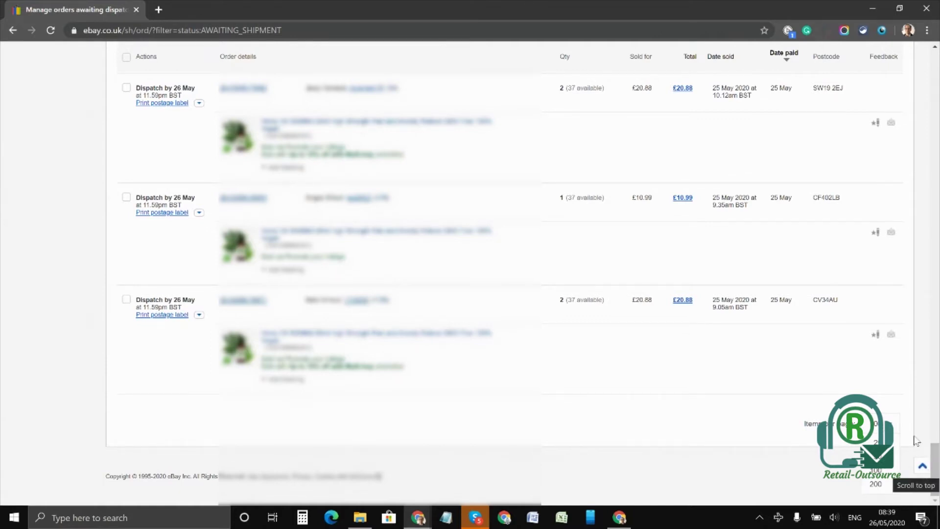
left_click(875, 484)
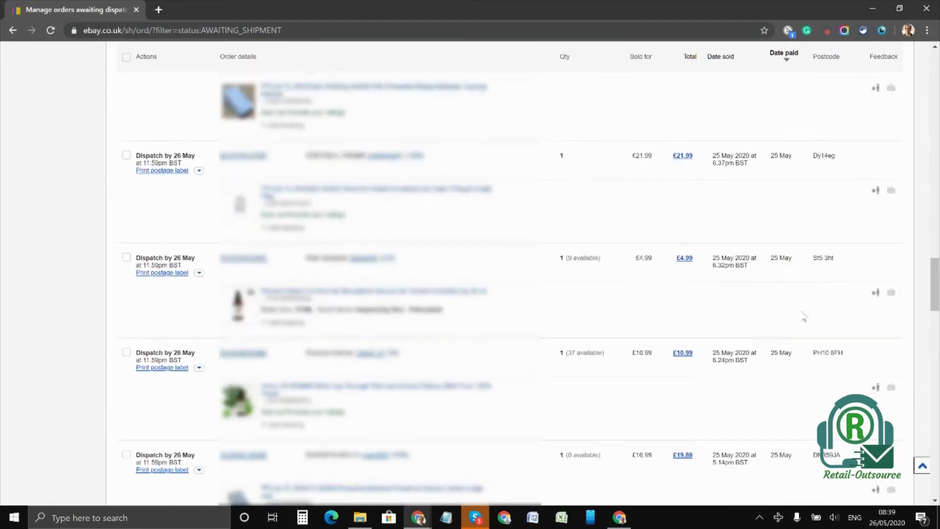
scroll(803, 315, "up", 5)
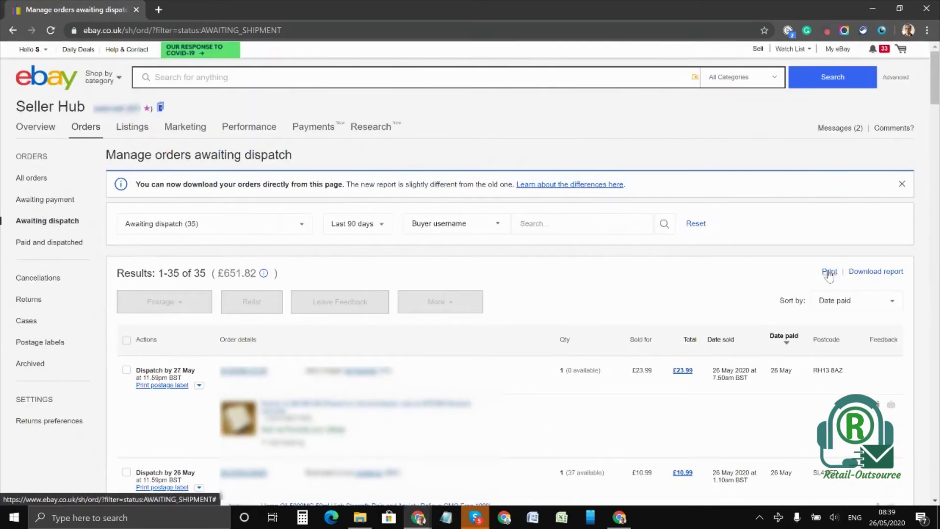
left_click(829, 275)
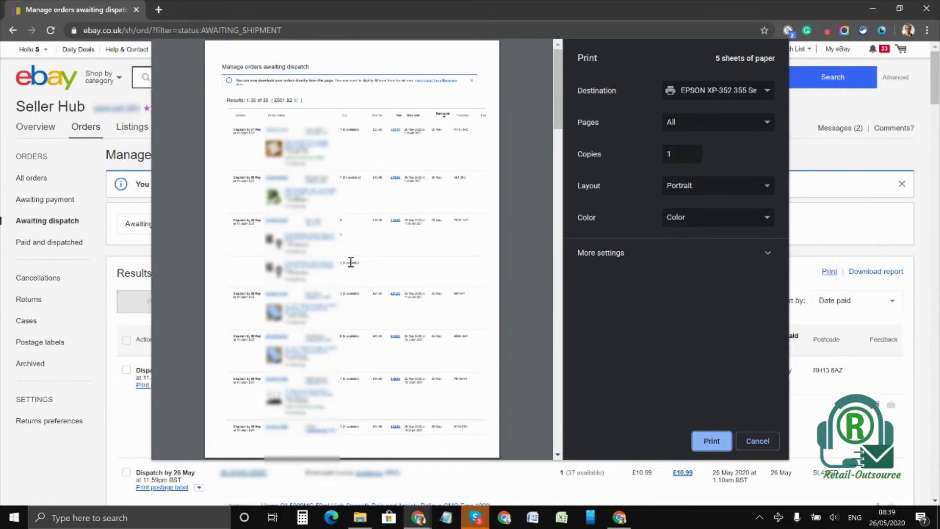
scroll(350, 262, "down", 3)
scroll(345, 251, "down", 5)
scroll(318, 212, "down", 5)
scroll(318, 212, "down", 3)
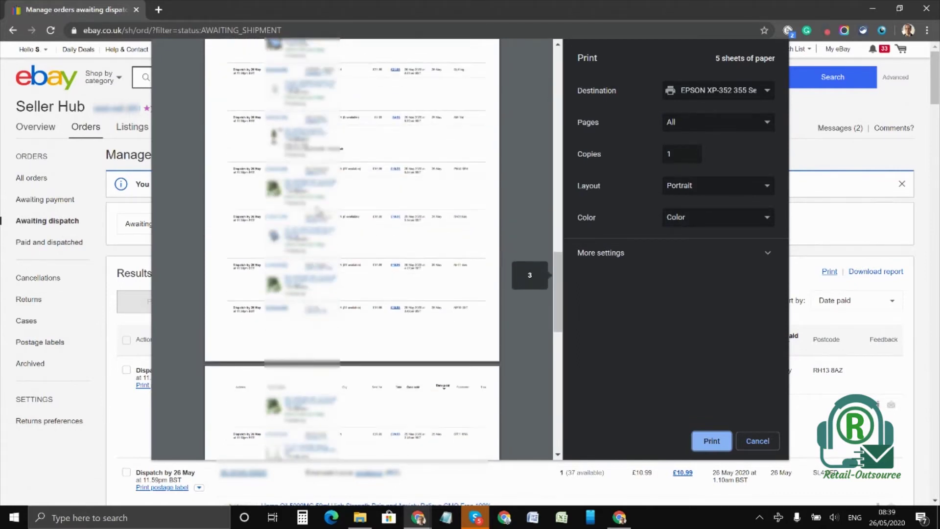
scroll(318, 212, "down", 3)
scroll(318, 212, "down", 3)
scroll(318, 212, "down", 3)
scroll(318, 213, "down", 3)
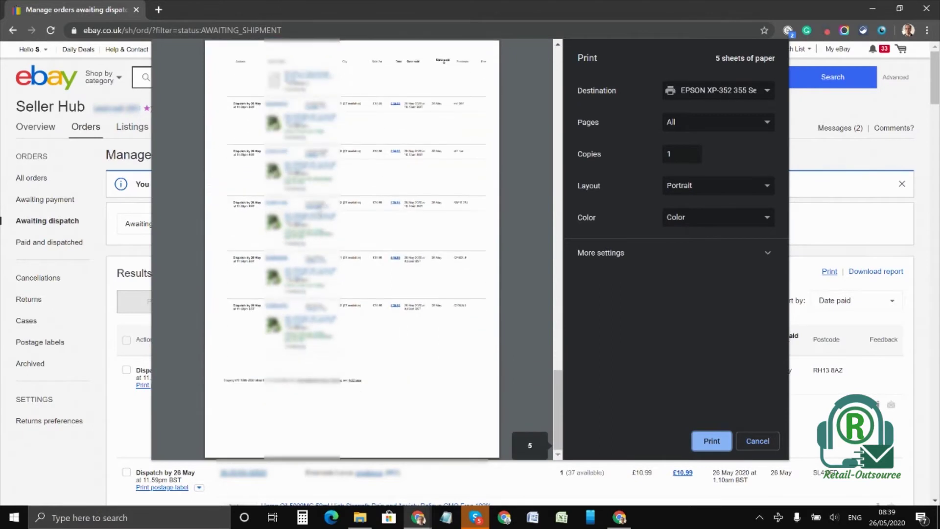
left_click(757, 443)
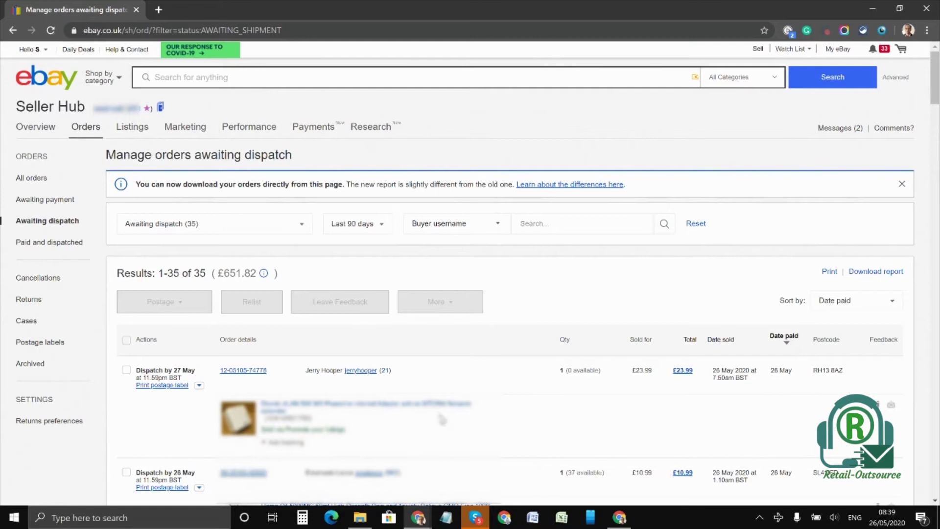
scroll(133, 358, "down", 1)
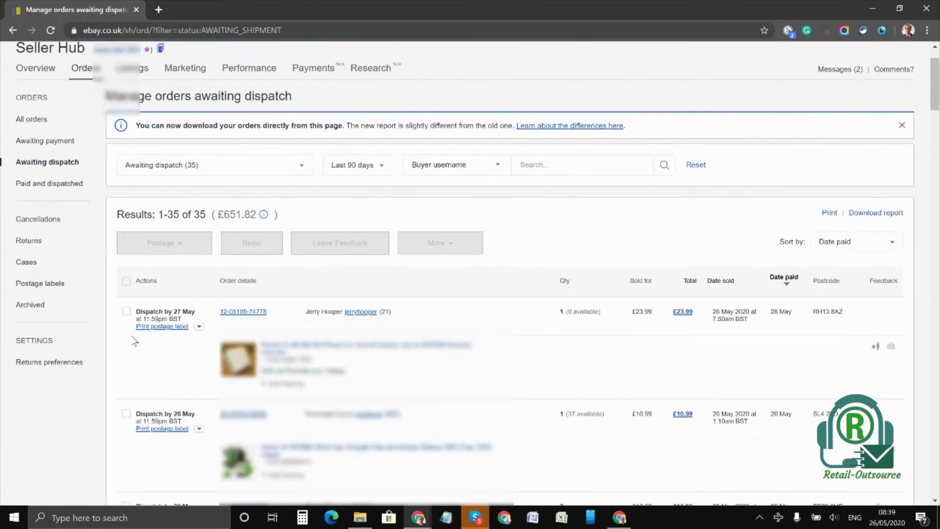
Select all 35 awaiting-dispatch orders and bring up the Postage actions for them
left_click(126, 282)
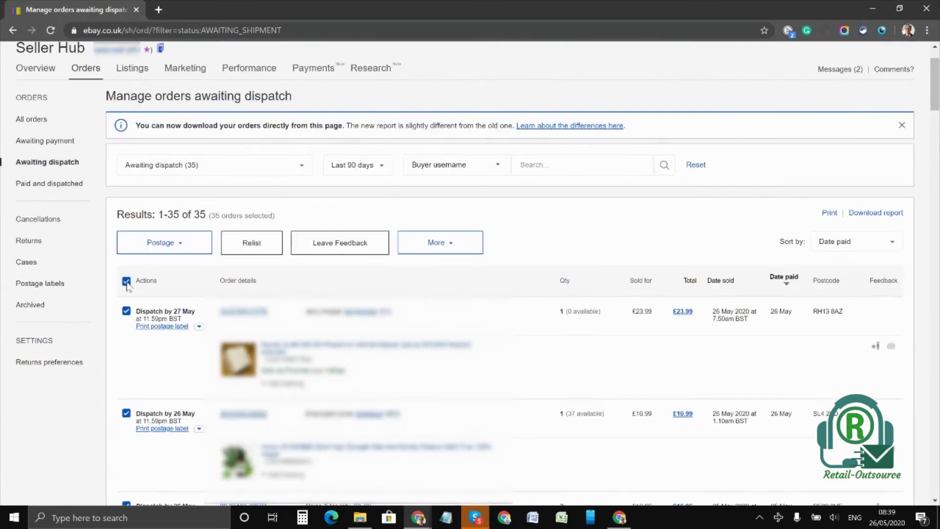
left_click(181, 244)
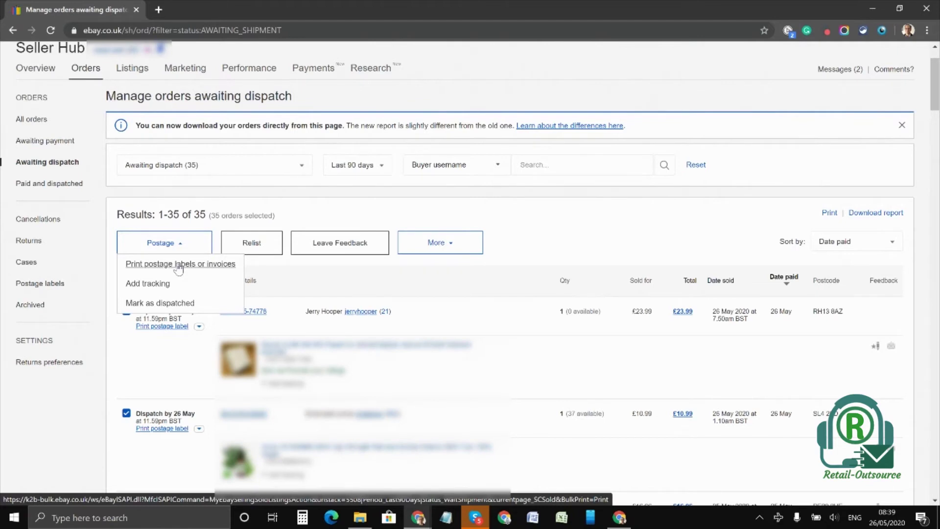
Choose Print postage labels or invoices with eBay delivery and continue to the bulk label page
left_click(178, 265)
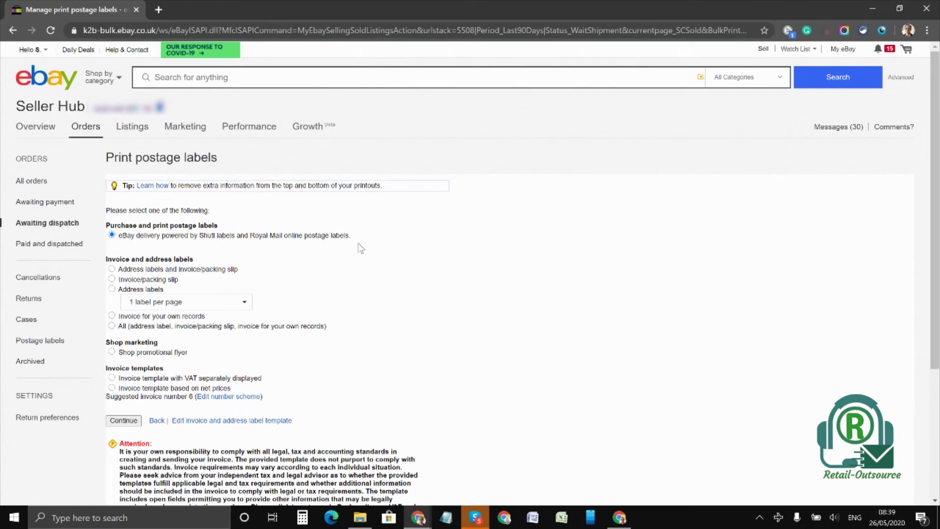
left_click(125, 420)
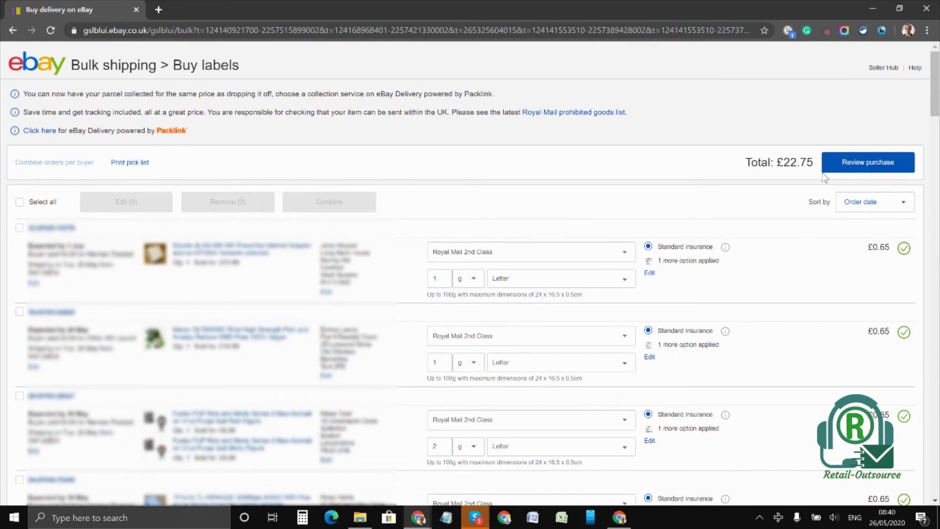
Select every order on the Bulk shipping page, all at Royal Mail 2nd Class totalling £22.75
left_click(19, 203)
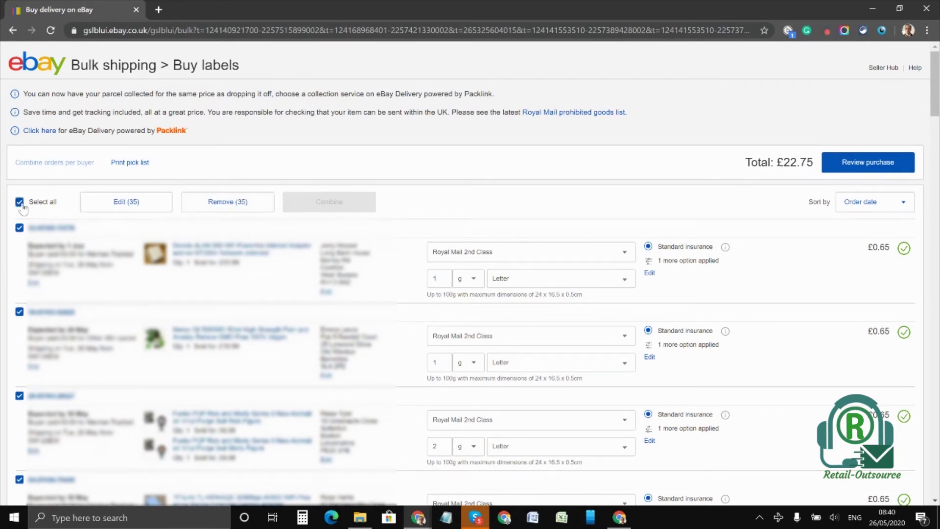